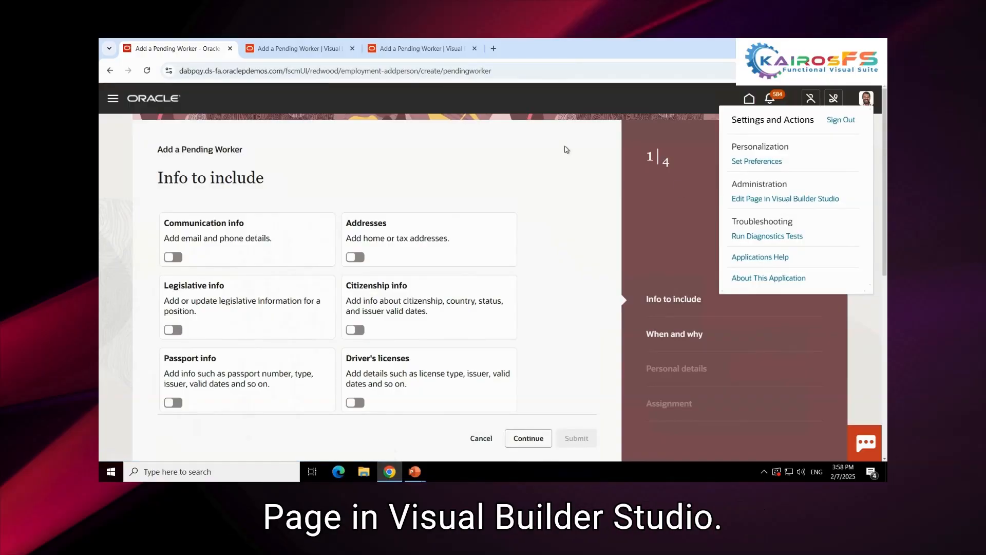
- Open the Fields and Regions rules of the Add a Pending Worker page in Visual Builder Studio and view the Create Business Rule form without creating one
click(521, 136)
click(298, 48)
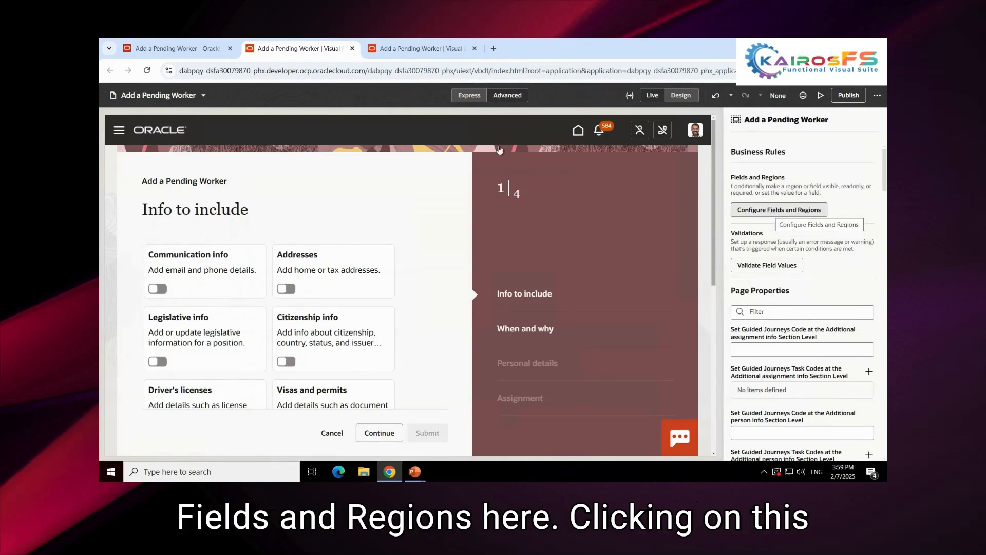
click(425, 51)
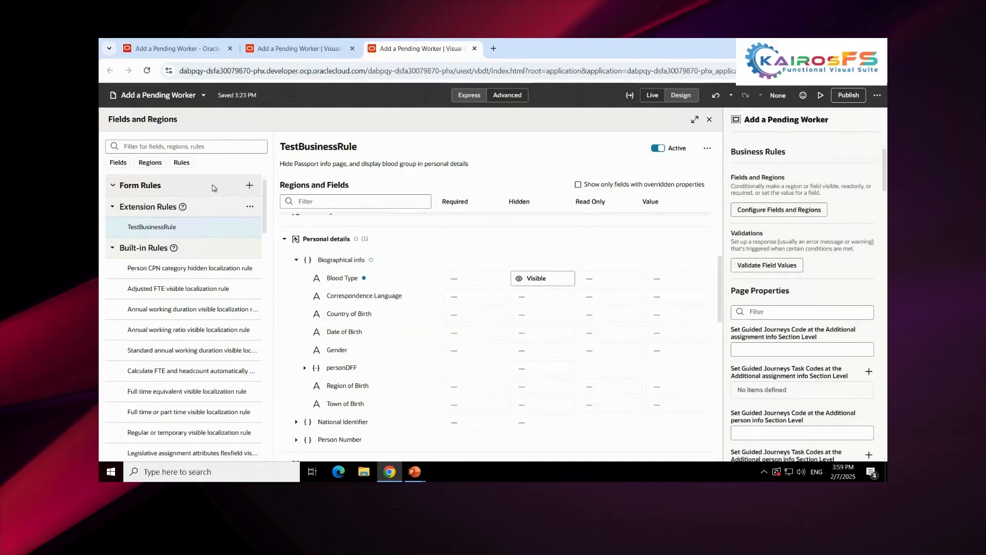
click(248, 185)
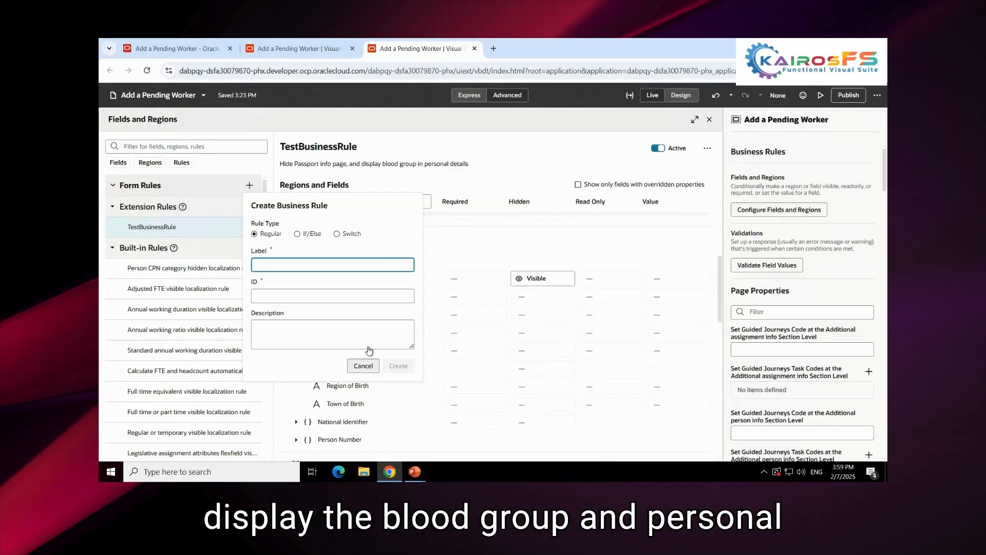
click(363, 365)
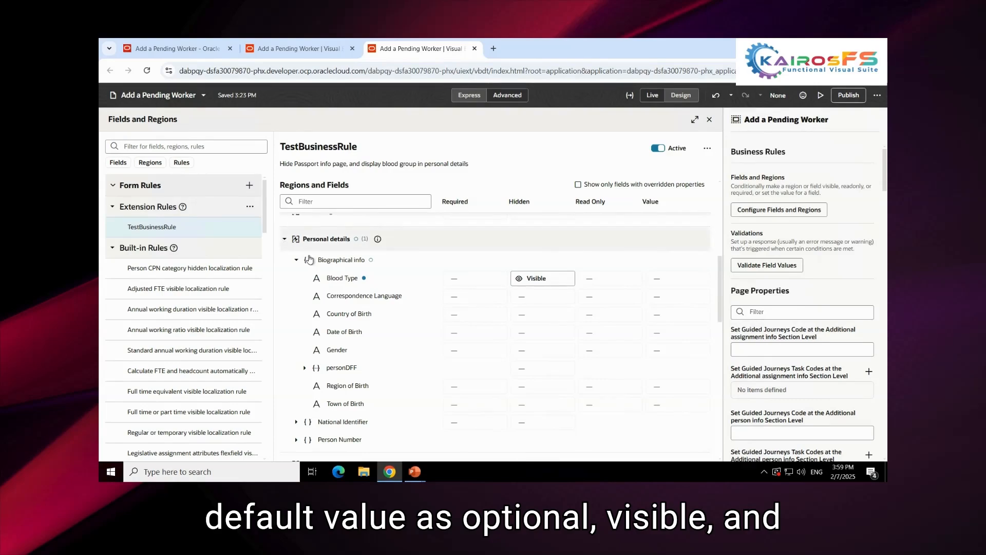
- Inspect the Passport info region in TestBusinessRule, including its available Required and Hidden options
click(284, 239)
scroll(373, 277, up, 1)
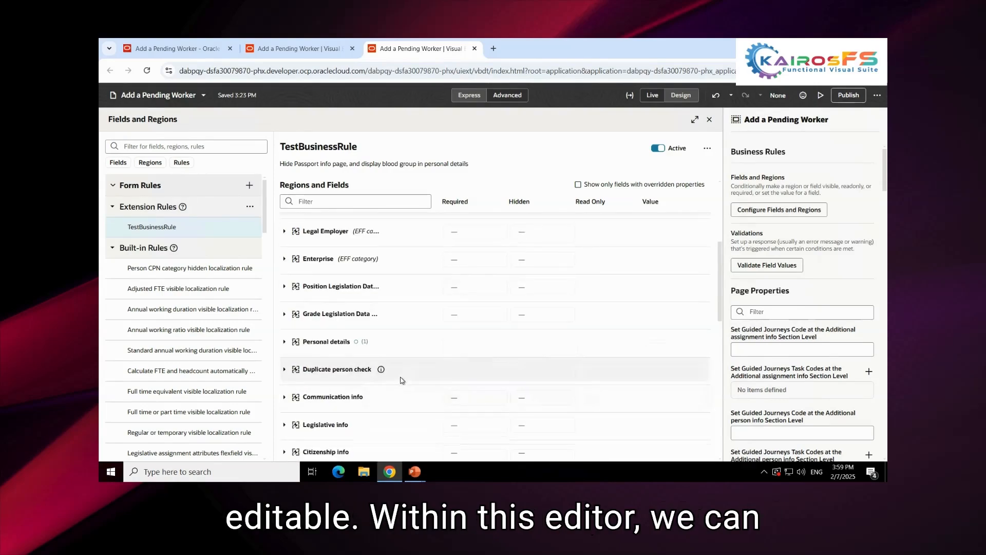
scroll(403, 383, down, 1)
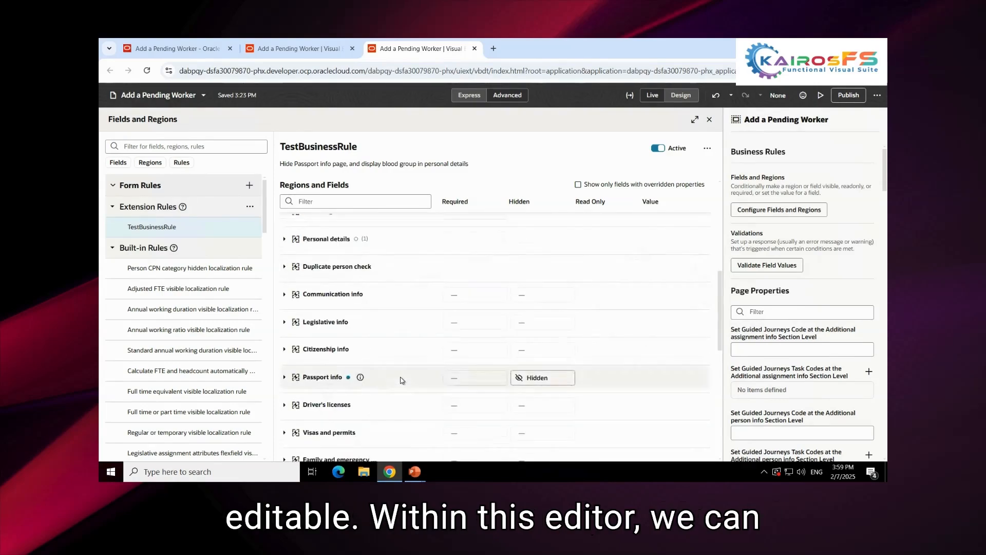
click(361, 378)
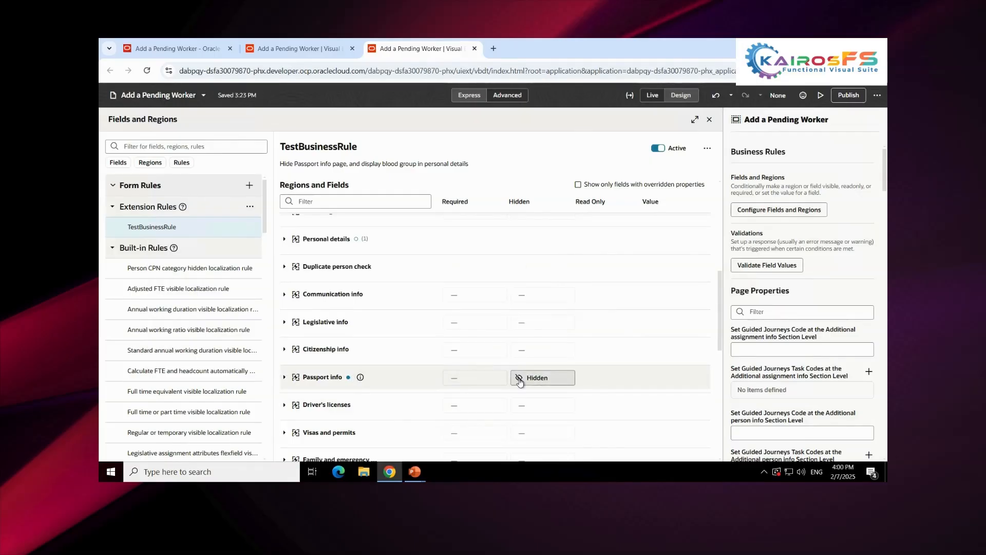
click(453, 380)
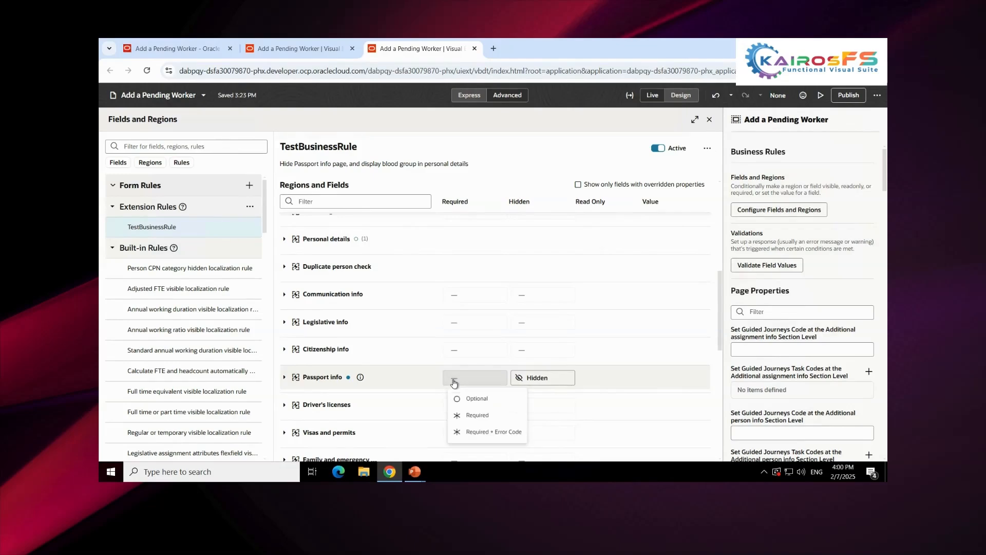
click(535, 379)
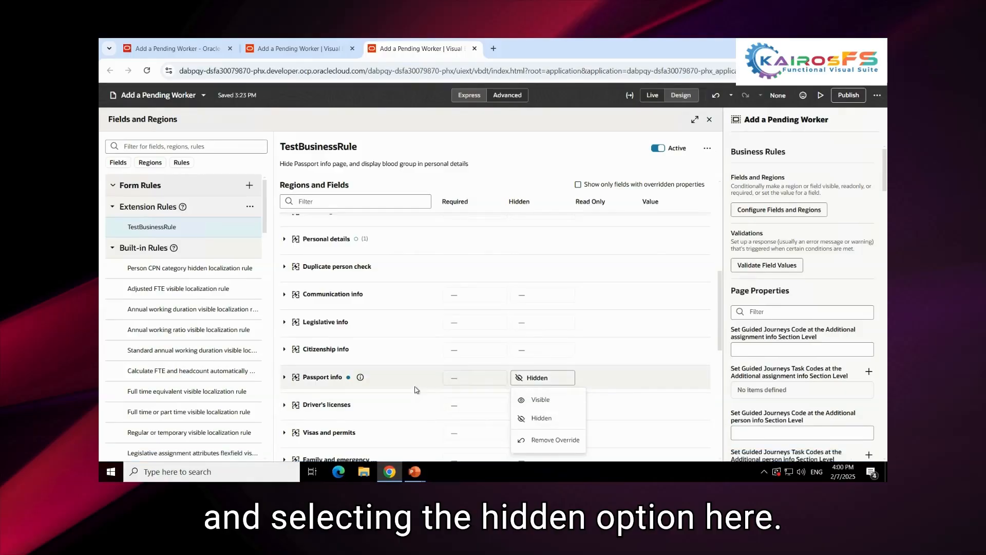
- Inspect the Blood Type field's rule details and Hidden options under Biographical info in Personal details
scroll(416, 390, up, 5)
click(359, 246)
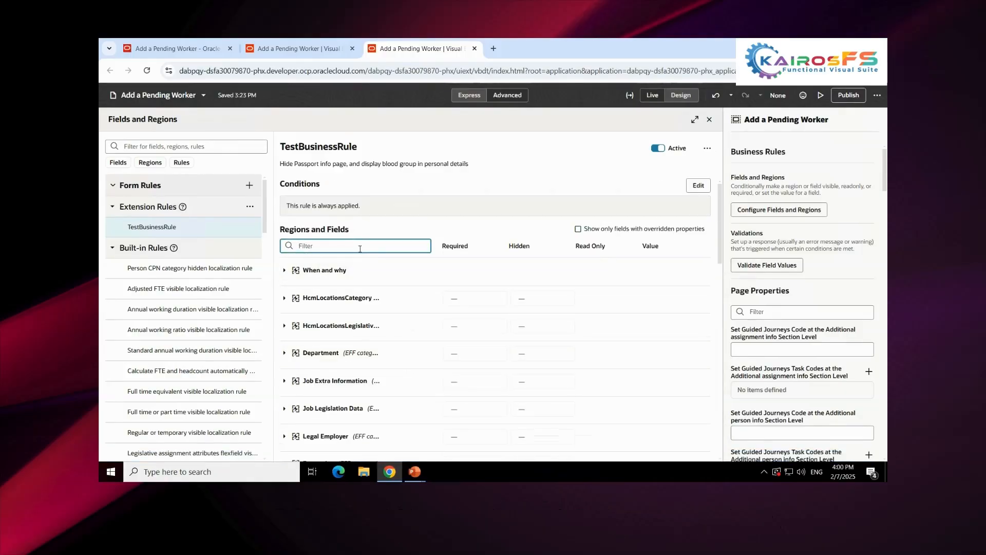
scroll(355, 334, down, 3)
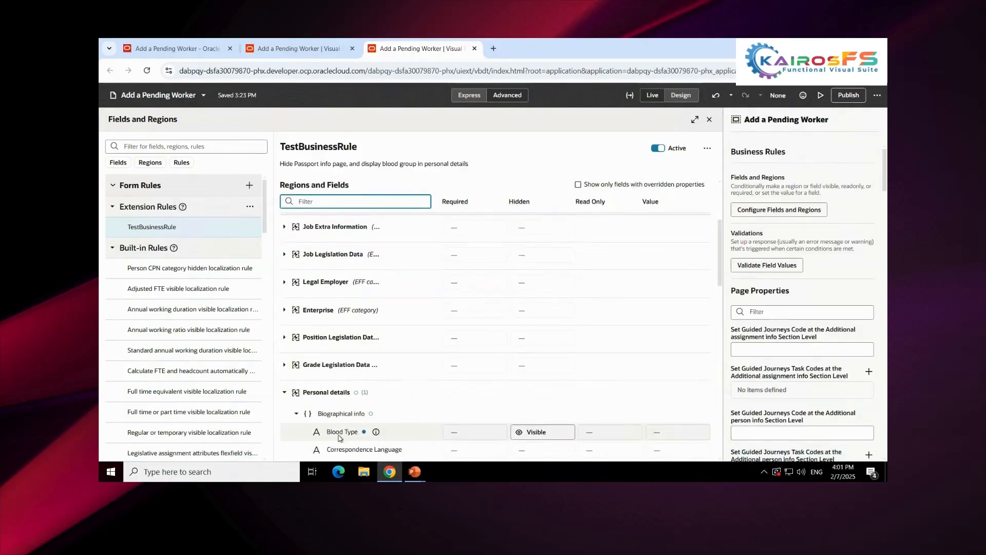
click(376, 432)
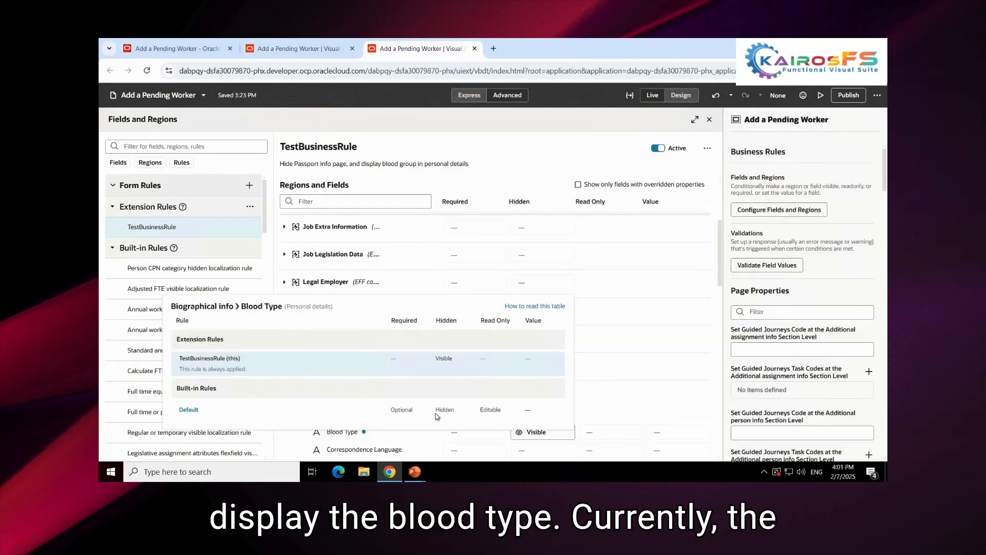
click(529, 435)
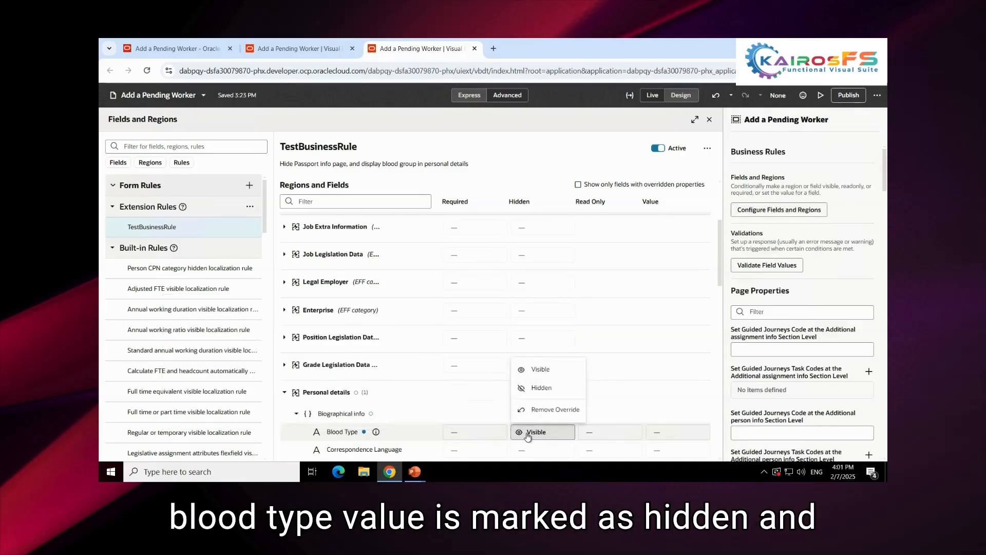
click(530, 434)
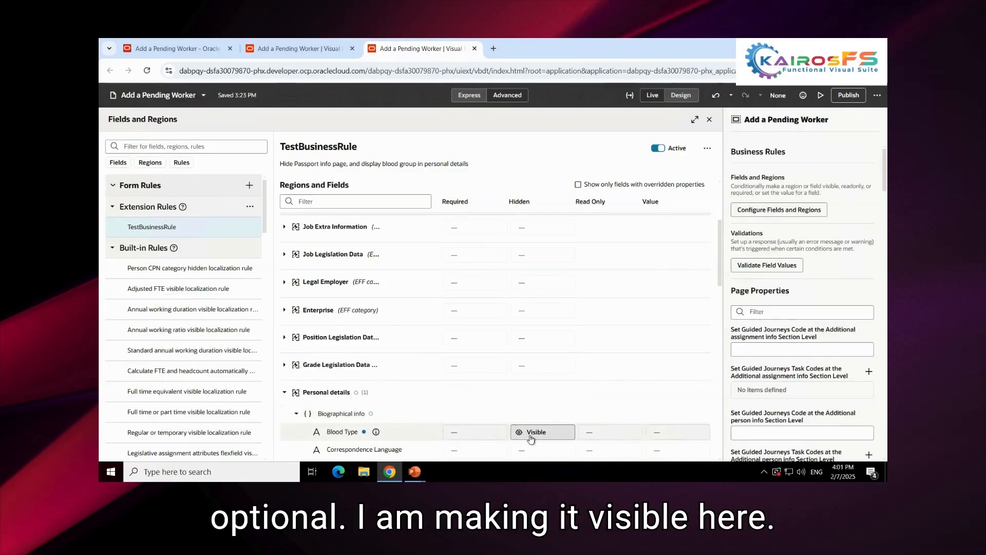
- Preview the Add a Pending Worker page and advance past Info to include to the When and why section
click(820, 96)
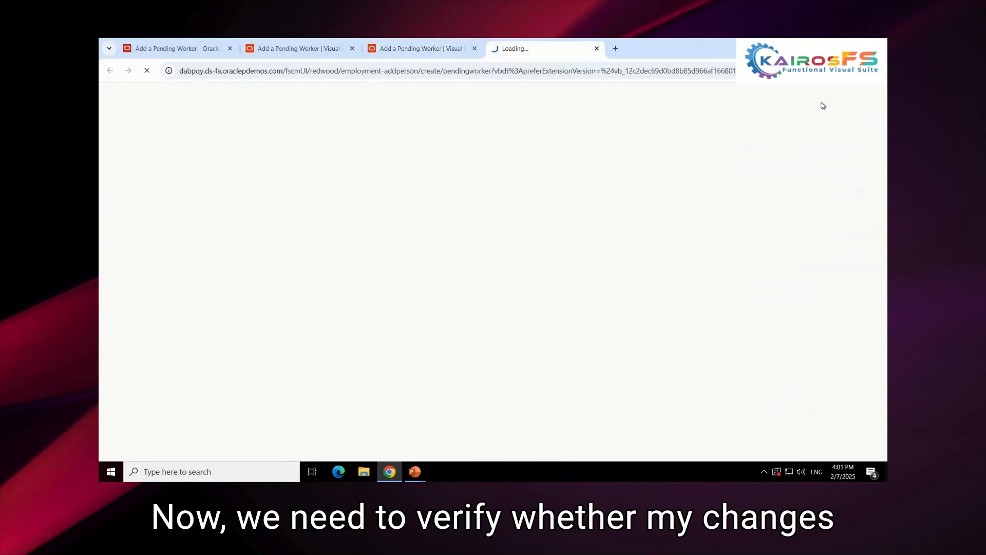
click(378, 45)
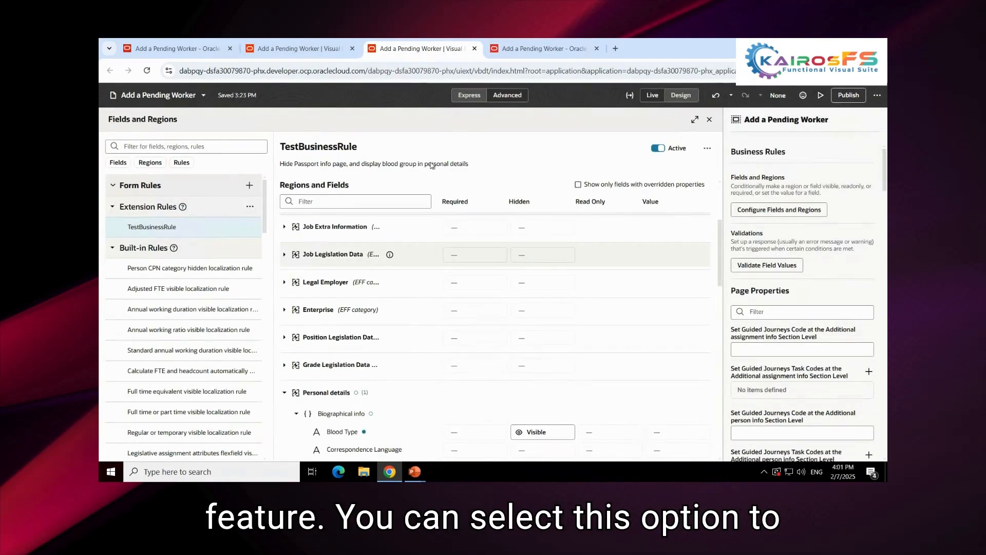
click(535, 51)
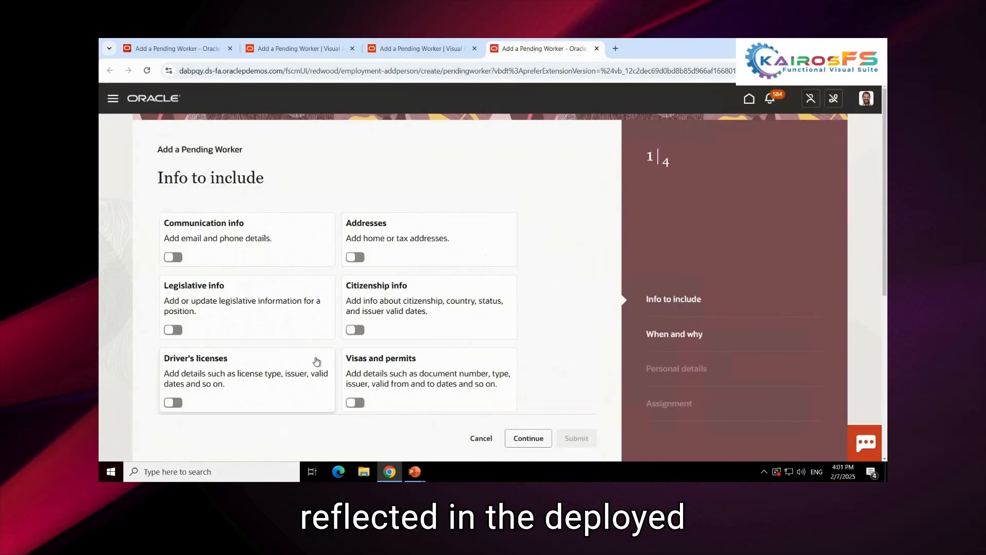
click(528, 440)
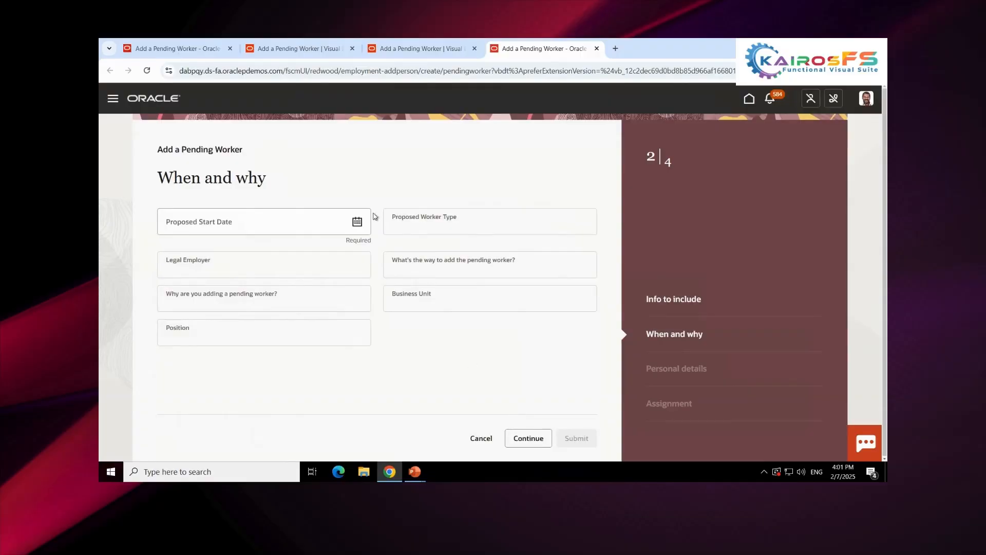
- Set the proposed start date to 2/7/25 and the proposed worker type to Contingent worker
click(355, 224)
click(299, 313)
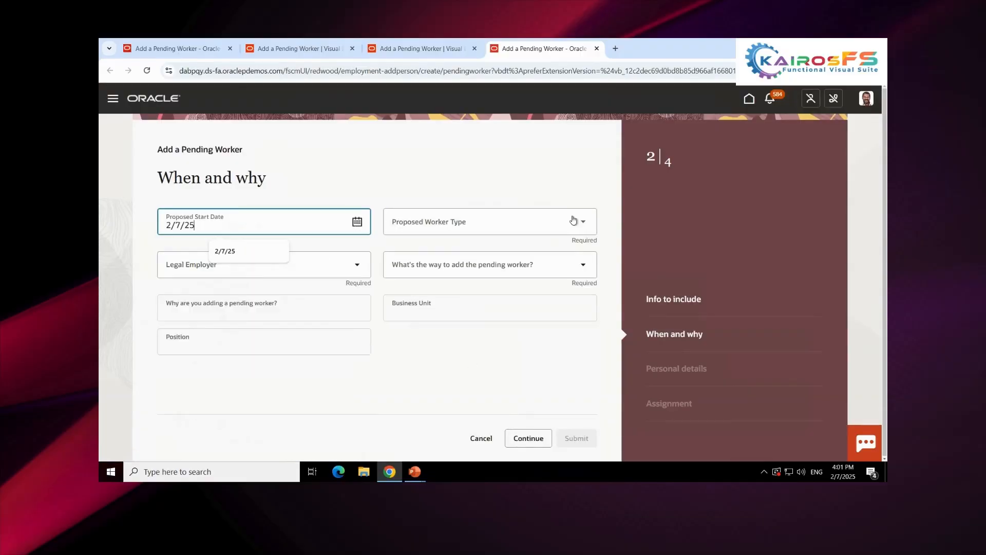
click(573, 221)
click(582, 229)
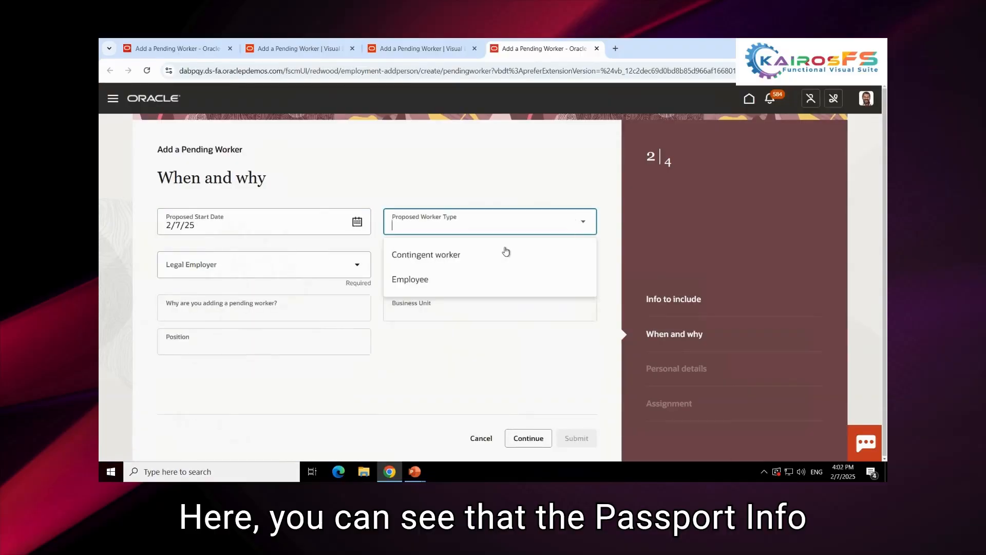
click(456, 260)
- Search the legal employers for "US1 Legal" and select US1 Legal Entity
click(358, 257)
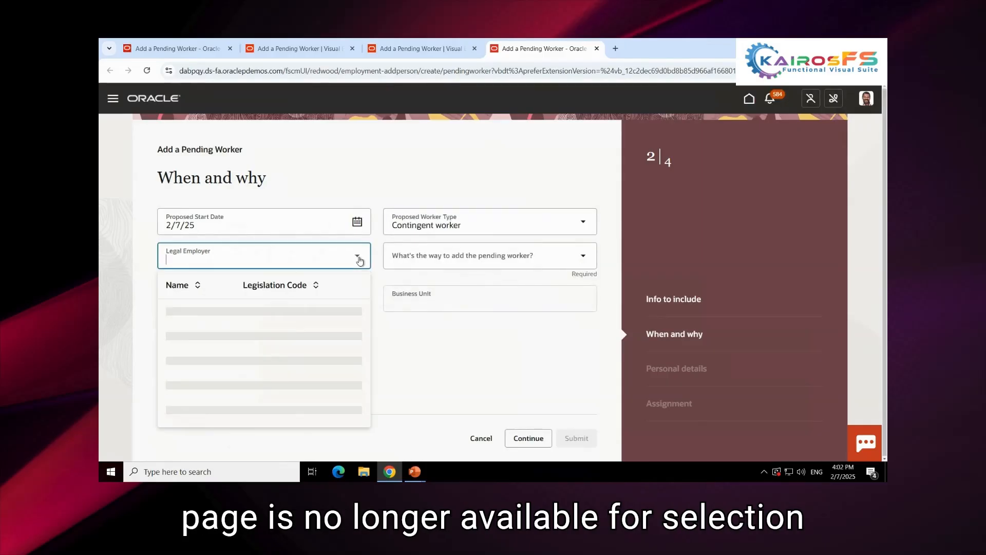
text(US1)
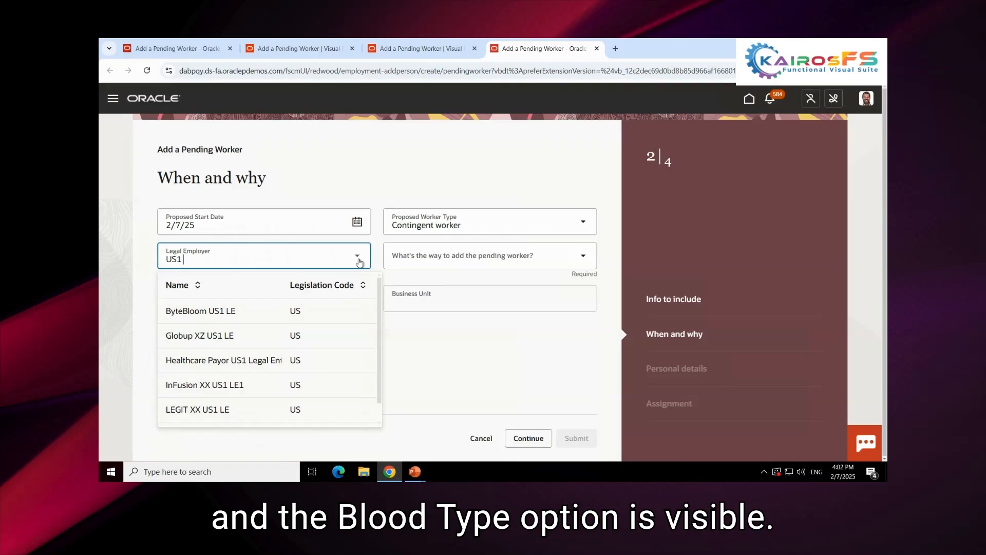
text( Legal)
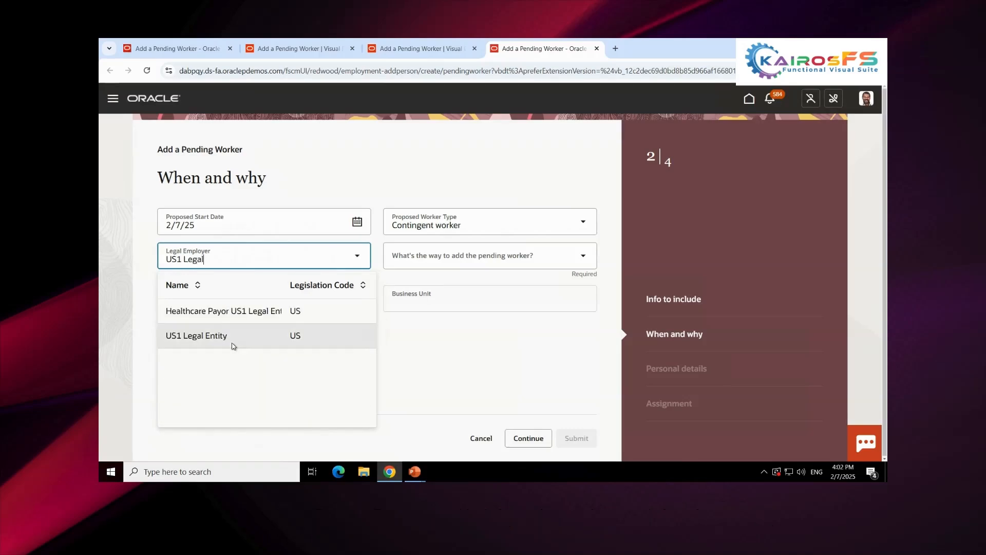
click(232, 346)
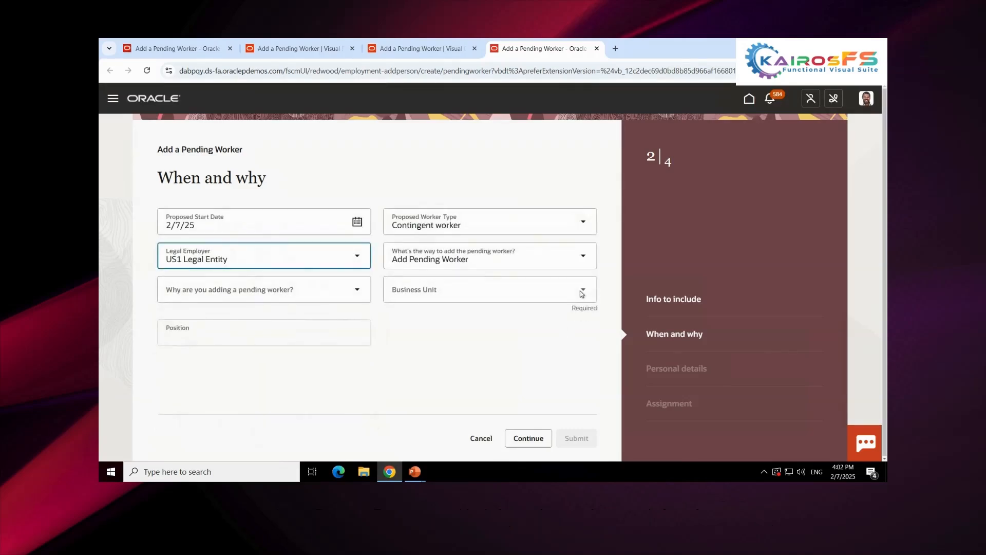
- Search the business units for "US1" and select US1 Business Unit
click(582, 294)
text(US)
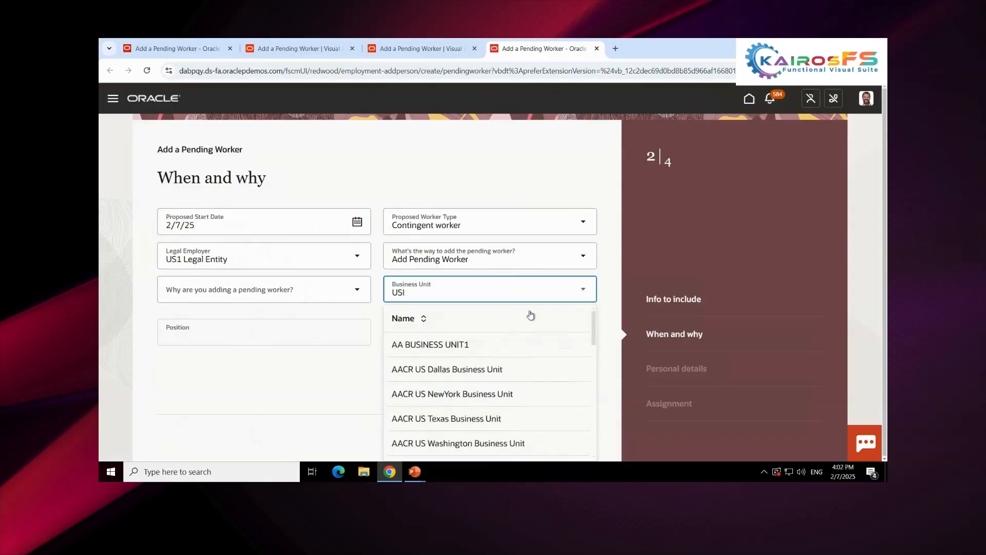
text(I bus)
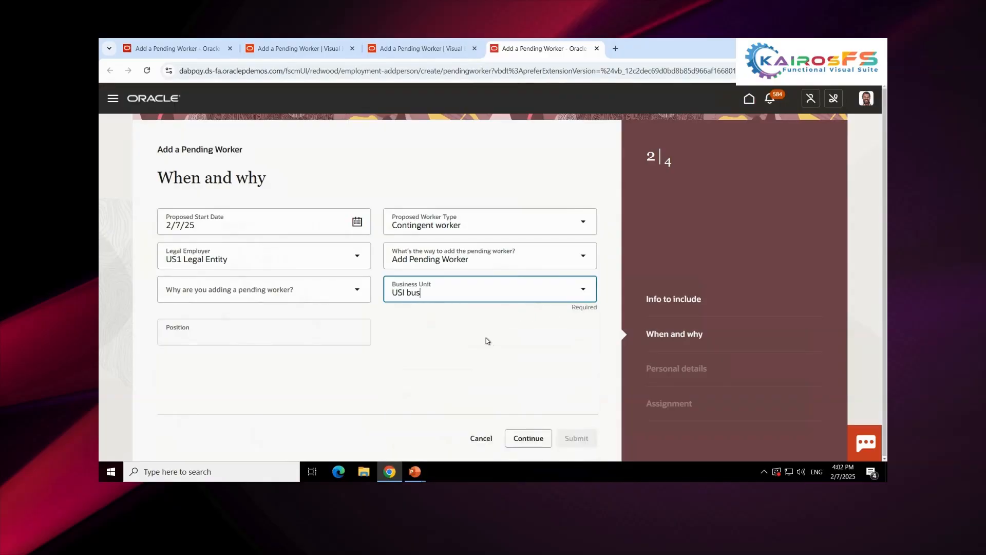
key(BackSpace)
key(BackSpace)
key(BackSpace)
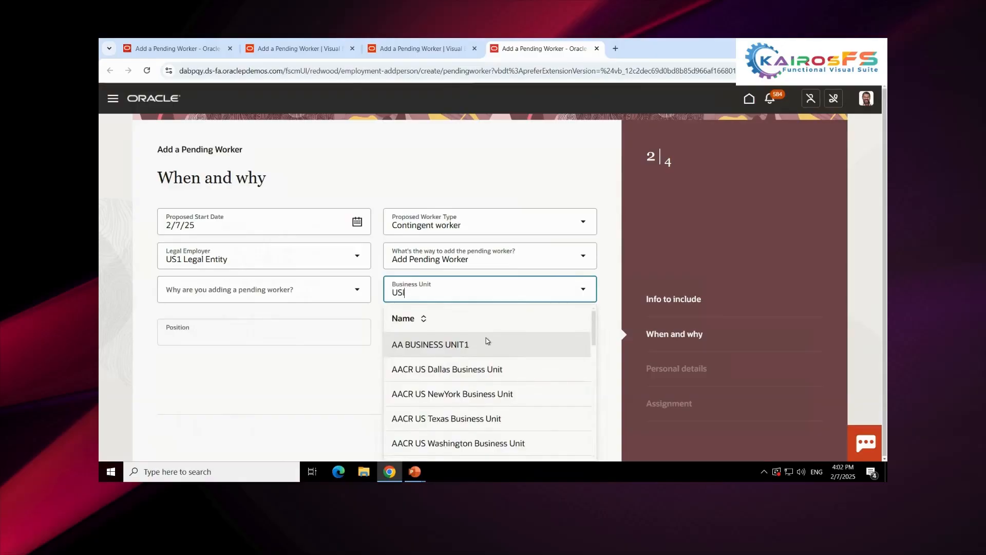
key(BackSpace)
text(1)
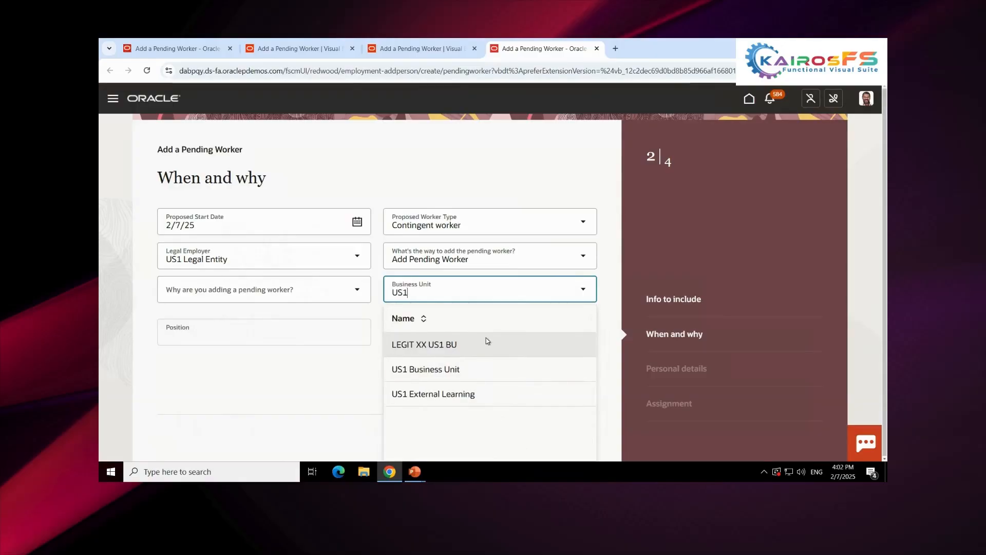
click(463, 379)
- Continue to the Personal details section and check the biographical fields for Blood Type
click(531, 437)
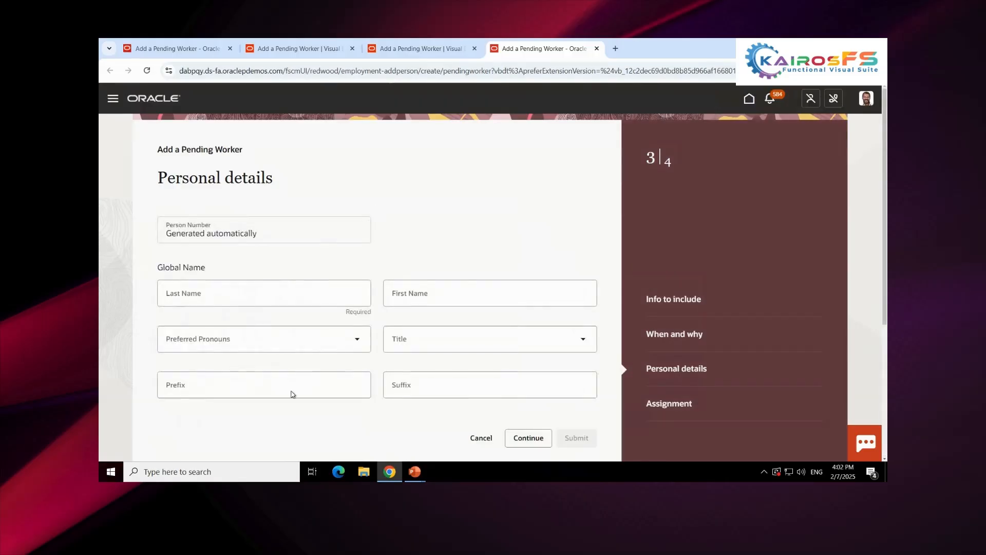
scroll(296, 393, down, 3)
scroll(308, 366, down, 3)
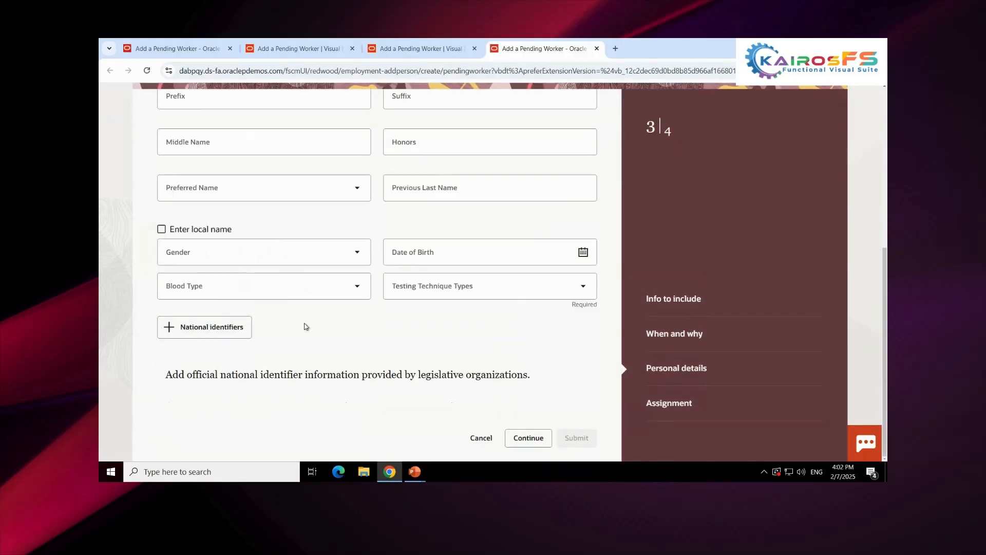